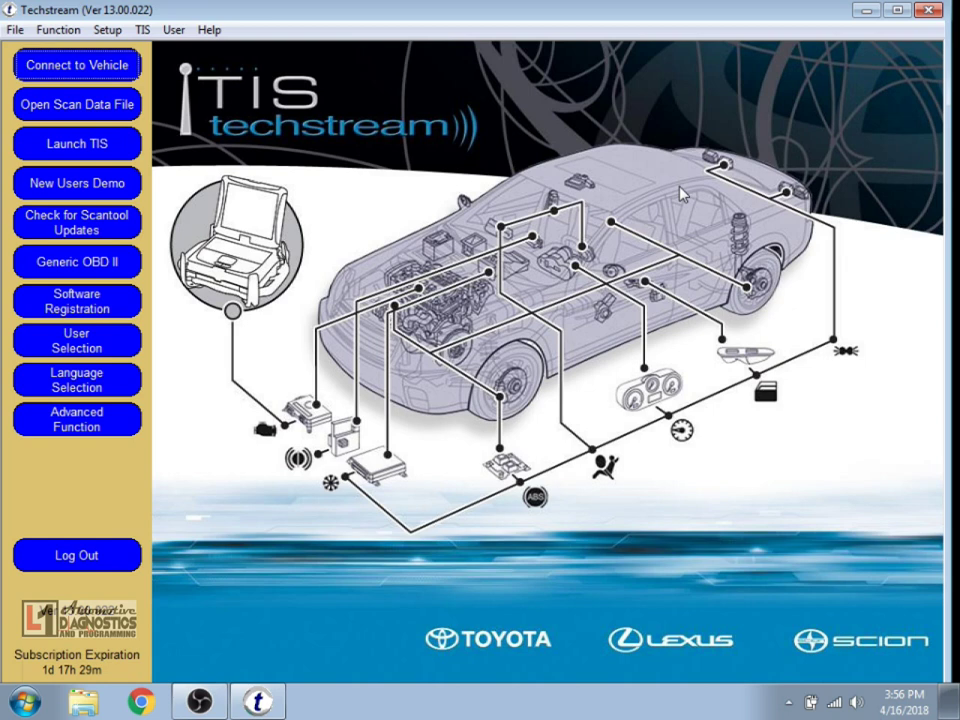
Step: Connect to the 2012 Corolla 2ZR-FE with the 'w/o Smart Key' option
{"action": "left_click", "coordinate": [58, 66]}
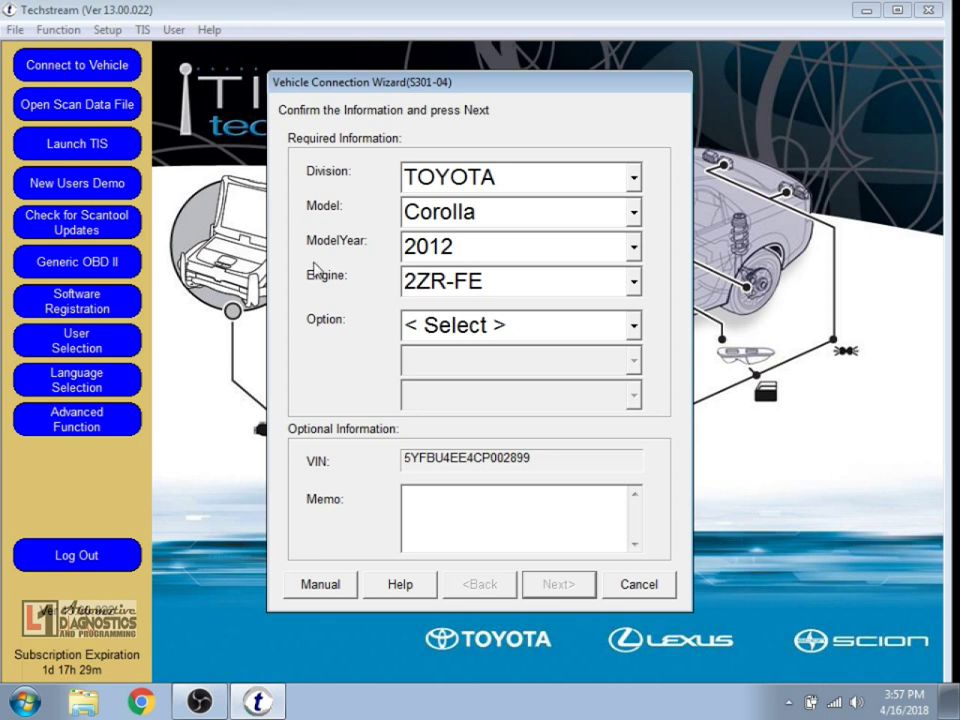
{"action": "left_click", "coordinate": [511, 335]}
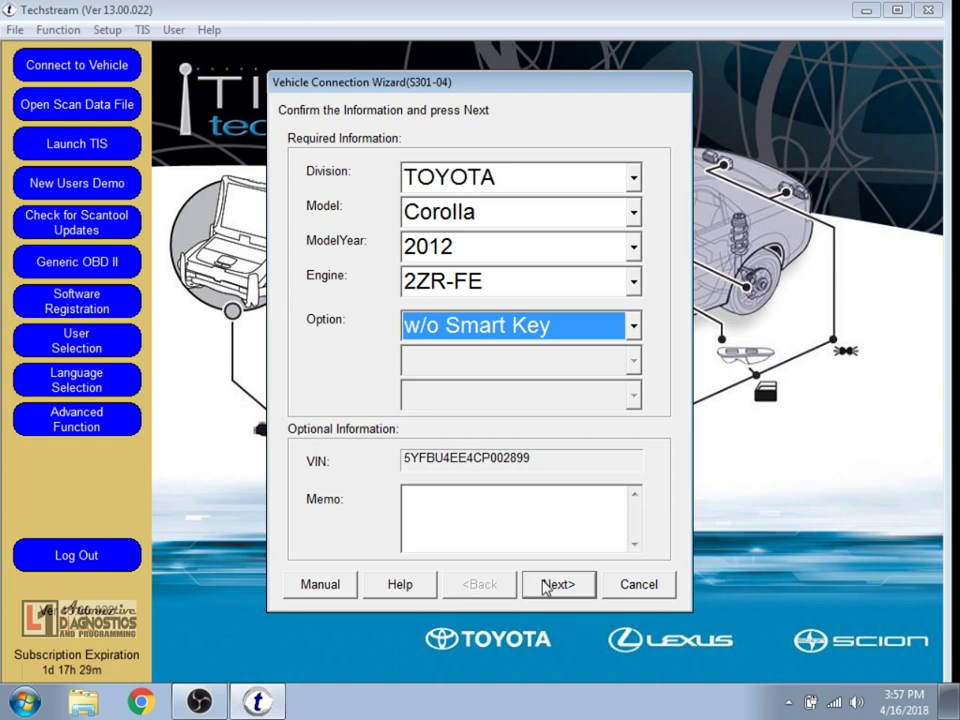
{"action": "left_click", "coordinate": [547, 588]}
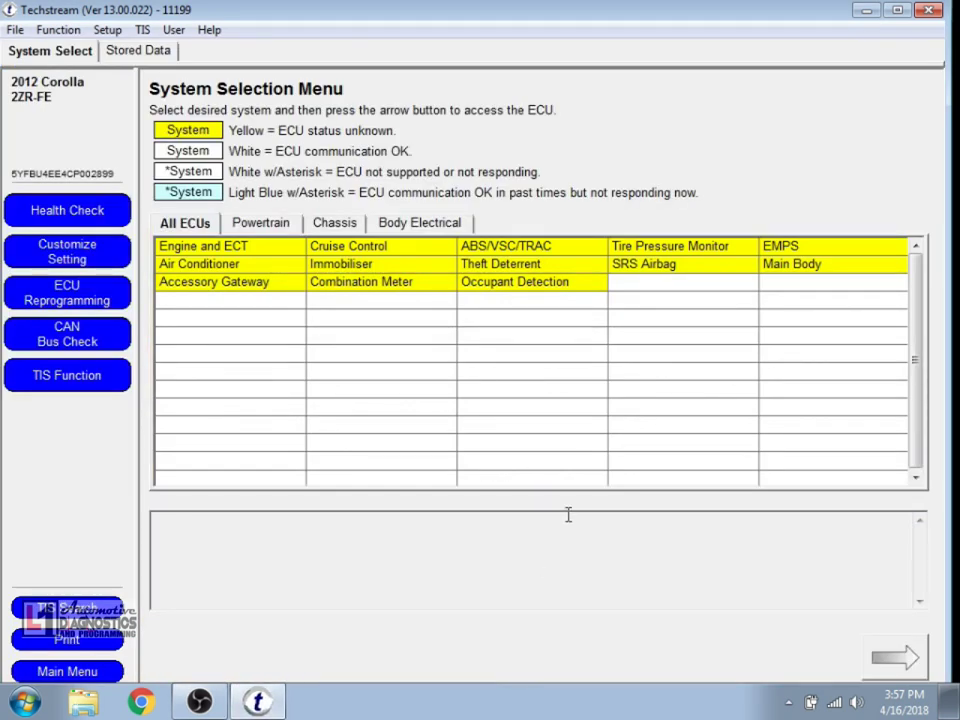
Step: Run a health check on all ECUs and check the update status of Engine and ECT calibration 302V6000
{"action": "left_click", "coordinate": [91, 208]}
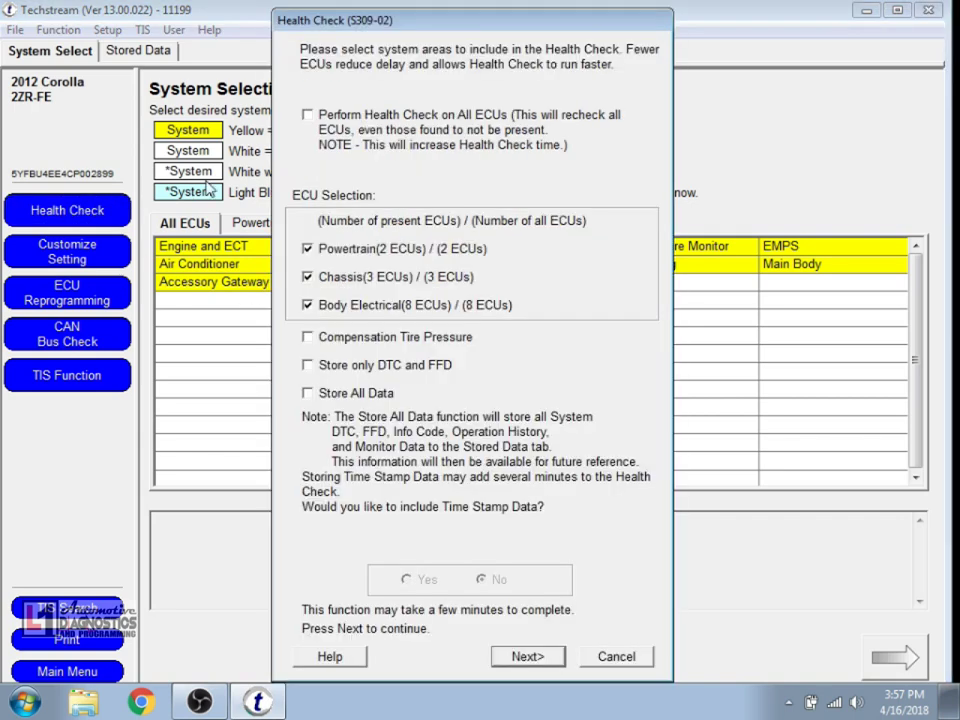
{"action": "left_click", "coordinate": [309, 118]}
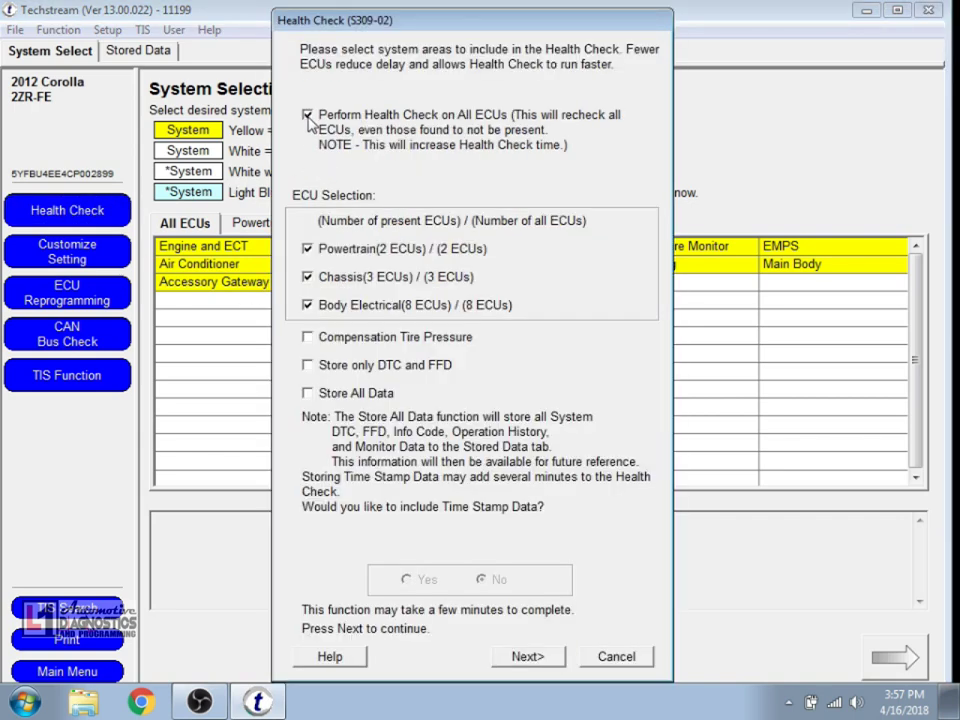
{"action": "left_click", "coordinate": [516, 655]}
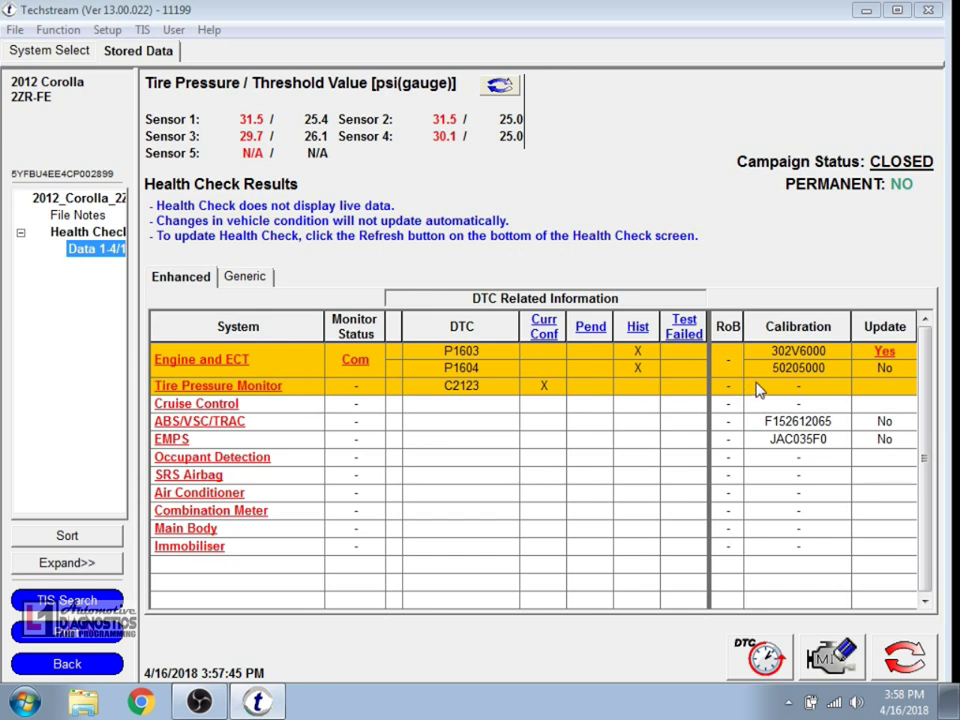
{"action": "left_click", "coordinate": [816, 353]}
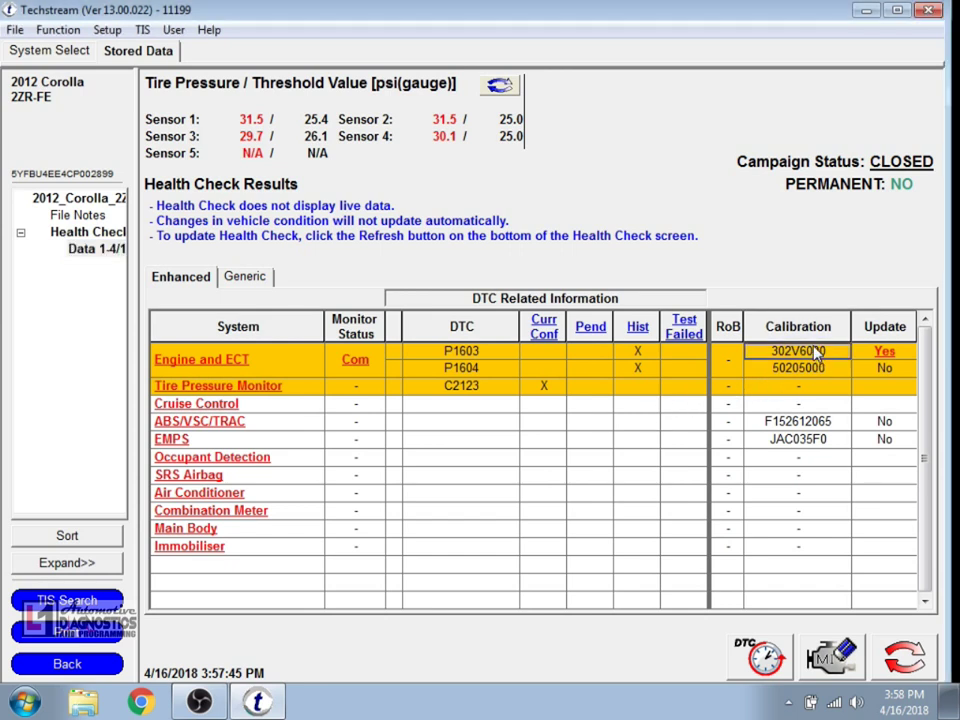
{"action": "left_click", "coordinate": [885, 355]}
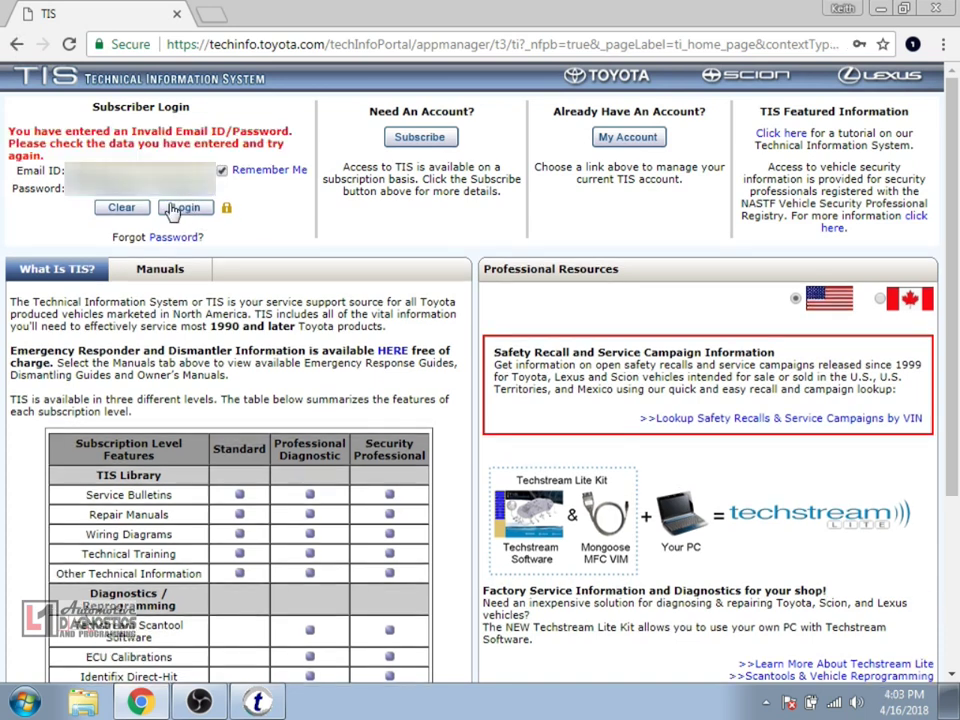
Step: Log in to TIS, then scroll through and accept the Terms of Use
{"action": "left_click", "coordinate": [174, 210]}
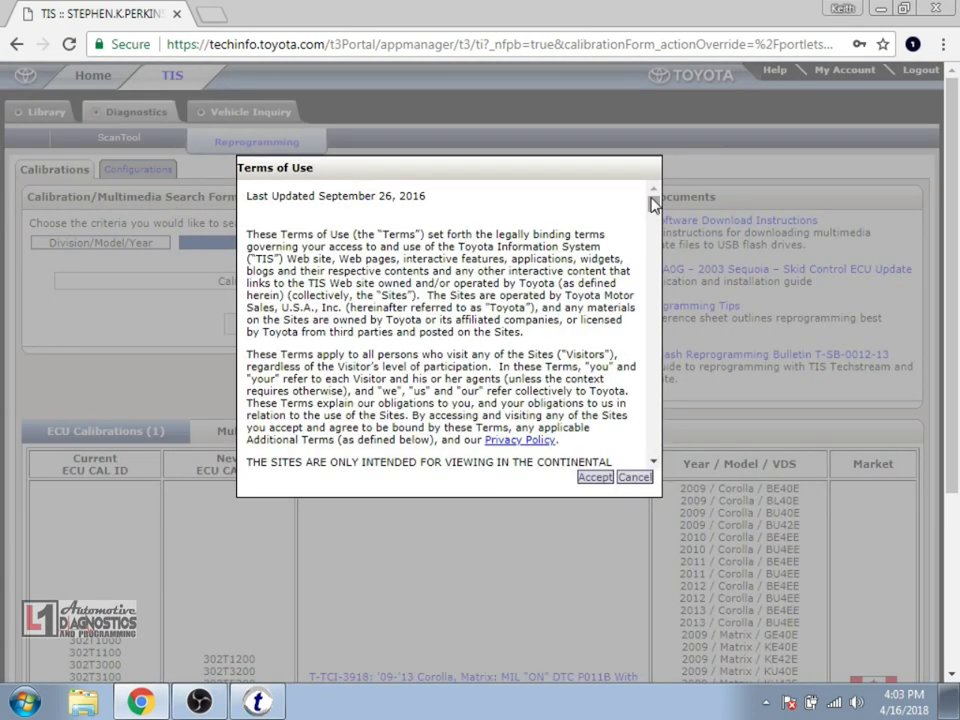
{"action": "left_click_drag", "start_coordinate": [654, 204], "coordinate": [624, 454]}
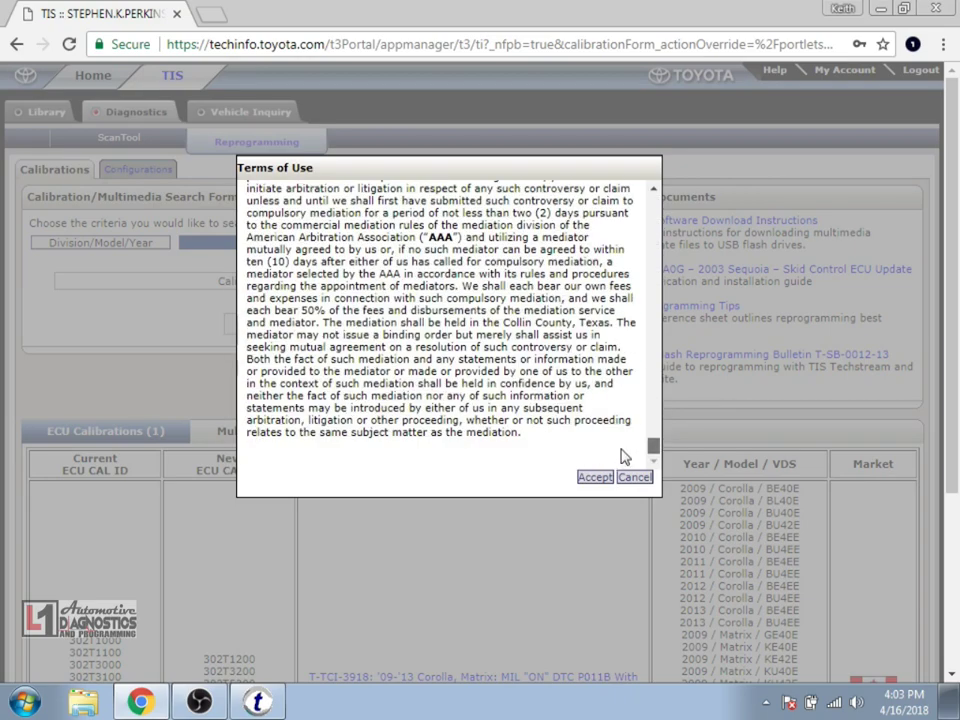
{"action": "left_click", "coordinate": [590, 478]}
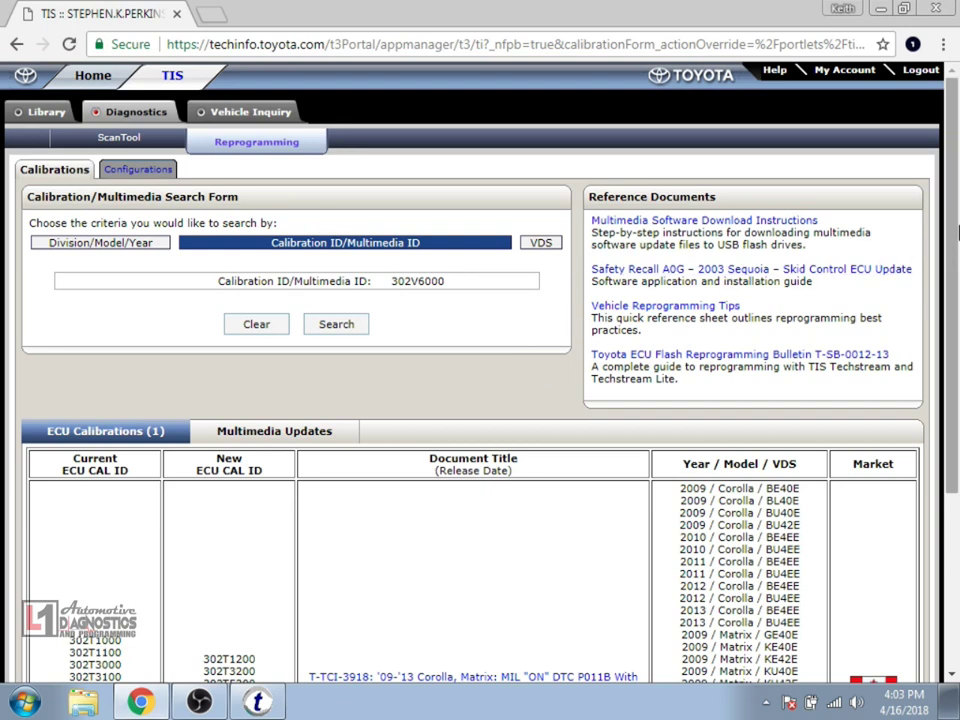
Step: Scroll to the ECU Calibrations results and open bulletin T-TCI-3918
{"action": "left_click_drag", "start_coordinate": [956, 228], "coordinate": [956, 241]}
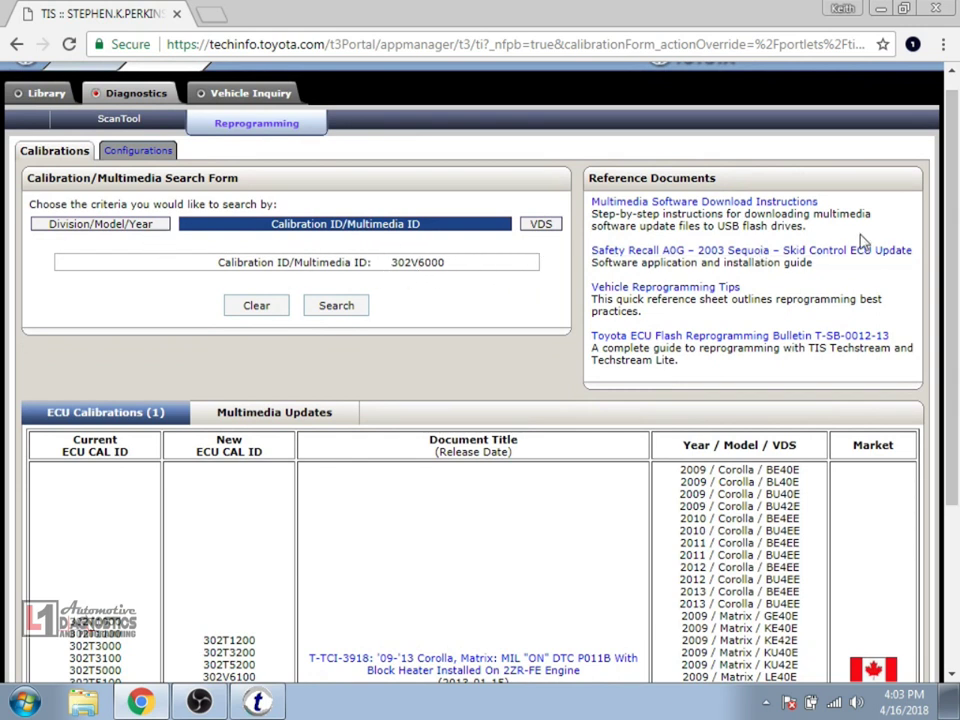
{"action": "left_click_drag", "start_coordinate": [955, 208], "coordinate": [955, 283]}
{"action": "left_click_drag", "start_coordinate": [955, 345], "coordinate": [955, 367]}
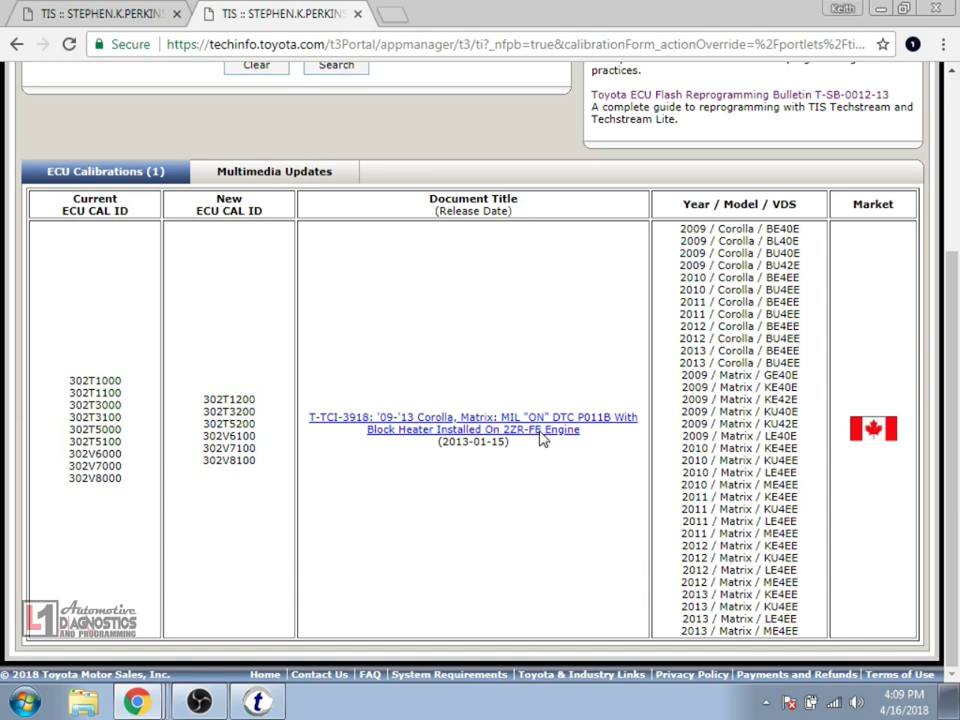
{"action": "left_click", "coordinate": [541, 440]}
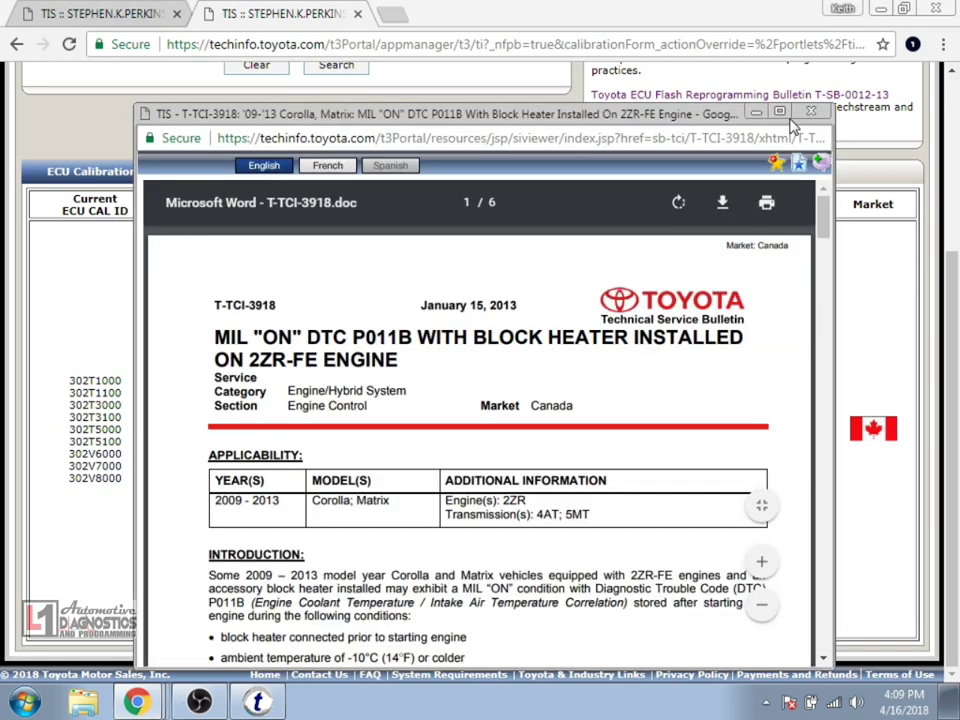
Step: Maximize the bulletin, find the 2012/2013 Corolla 302V6000 row, and download 302V6100 as T-0081-14.cuw
{"action": "left_click", "coordinate": [781, 112]}
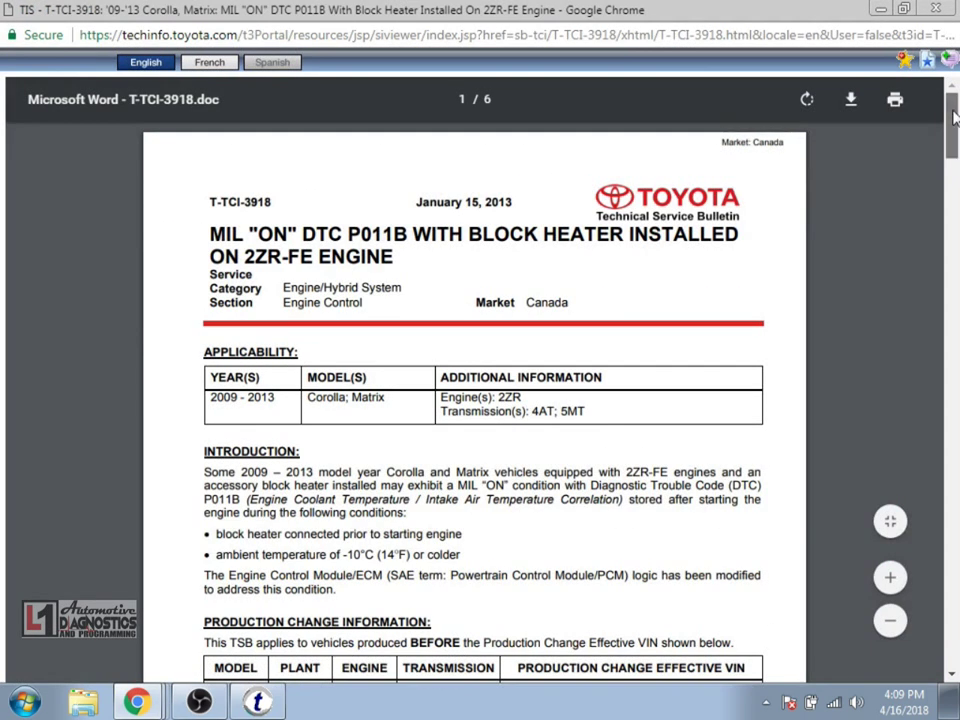
{"action": "left_click_drag", "start_coordinate": [953, 118], "coordinate": [951, 245]}
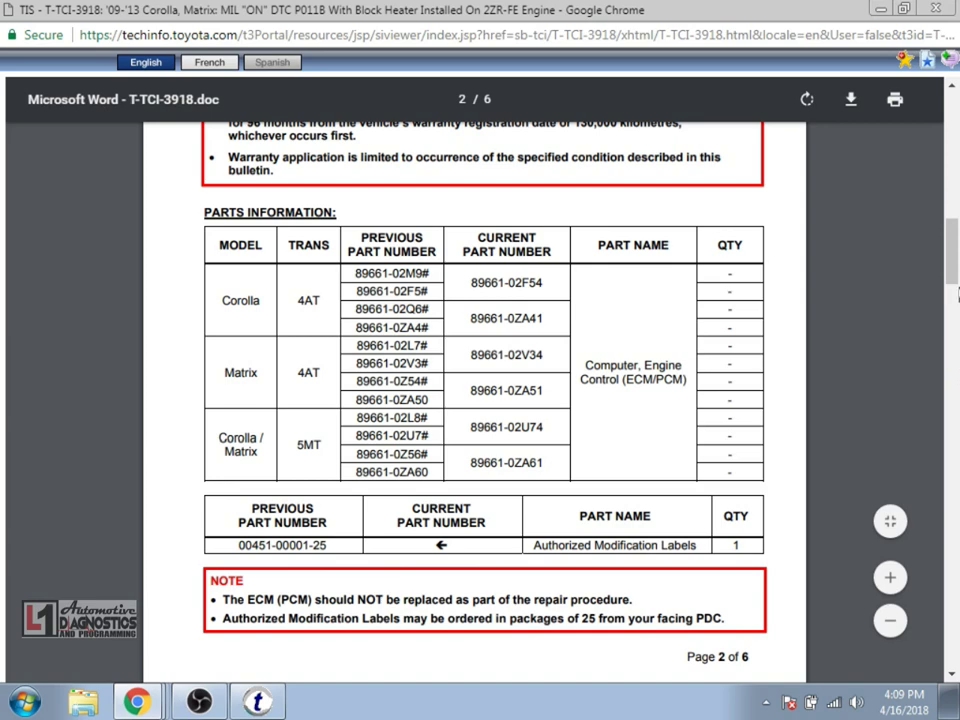
{"action": "left_click_drag", "start_coordinate": [955, 277], "coordinate": [955, 385]}
{"action": "scroll", "coordinate": [632, 467], "scroll_direction": "up", "scroll_amount": 1}
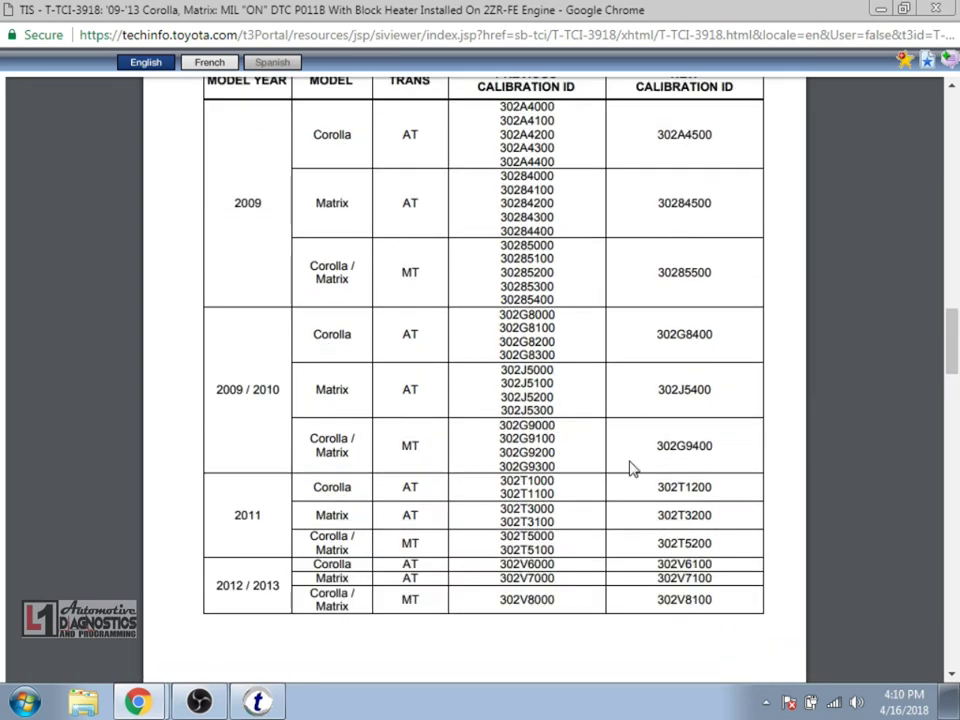
{"action": "left_click_drag", "start_coordinate": [216, 590], "coordinate": [300, 582]}
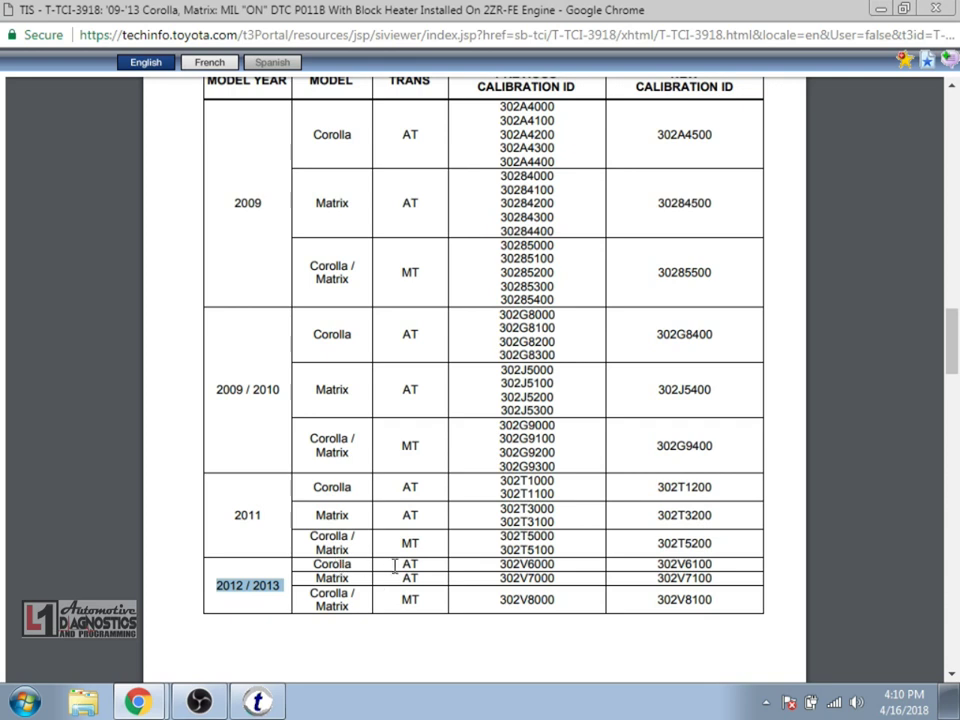
{"action": "left_click_drag", "start_coordinate": [501, 566], "coordinate": [556, 566]}
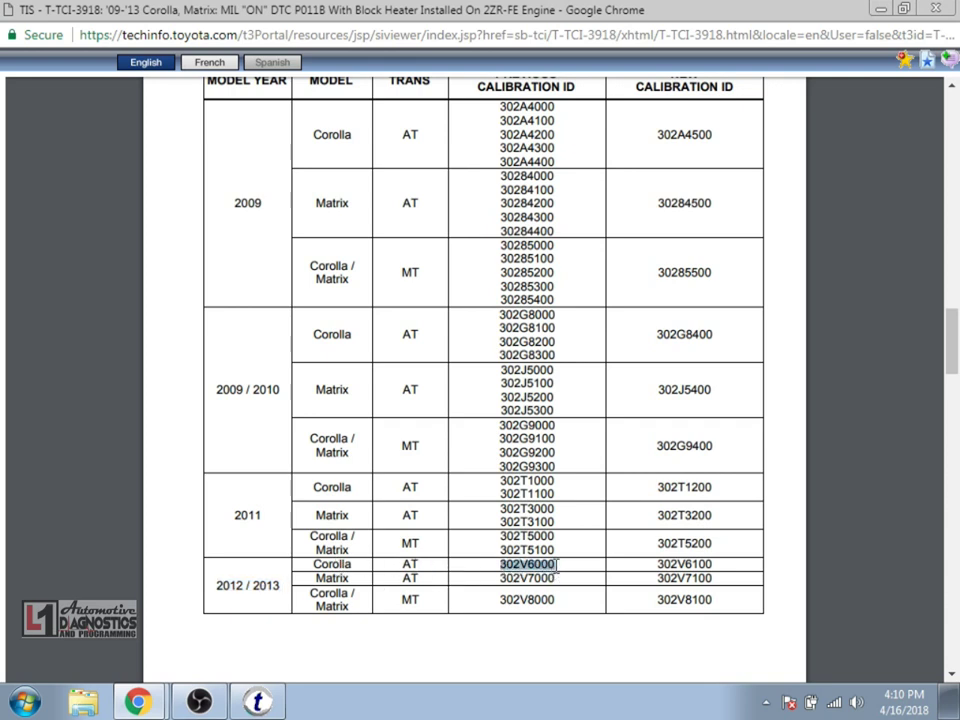
{"action": "left_click", "coordinate": [680, 570]}
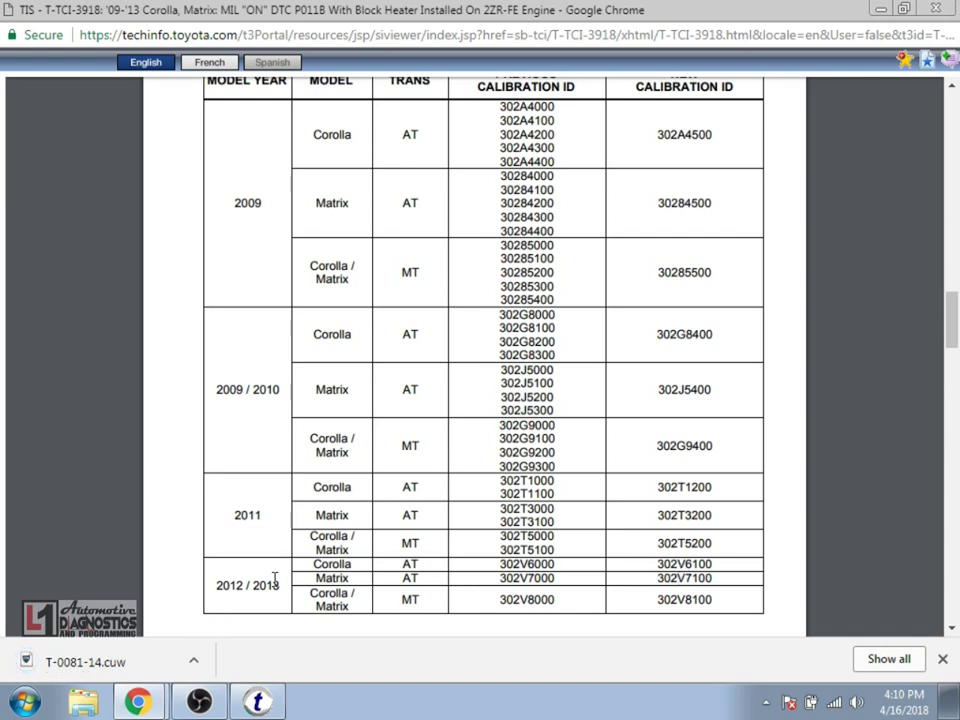
Step: Open T-0081-14.cuw in the Calibration Update Wizard, connect to the vehicle, and accept calibration 302V6100
{"action": "left_click", "coordinate": [193, 659]}
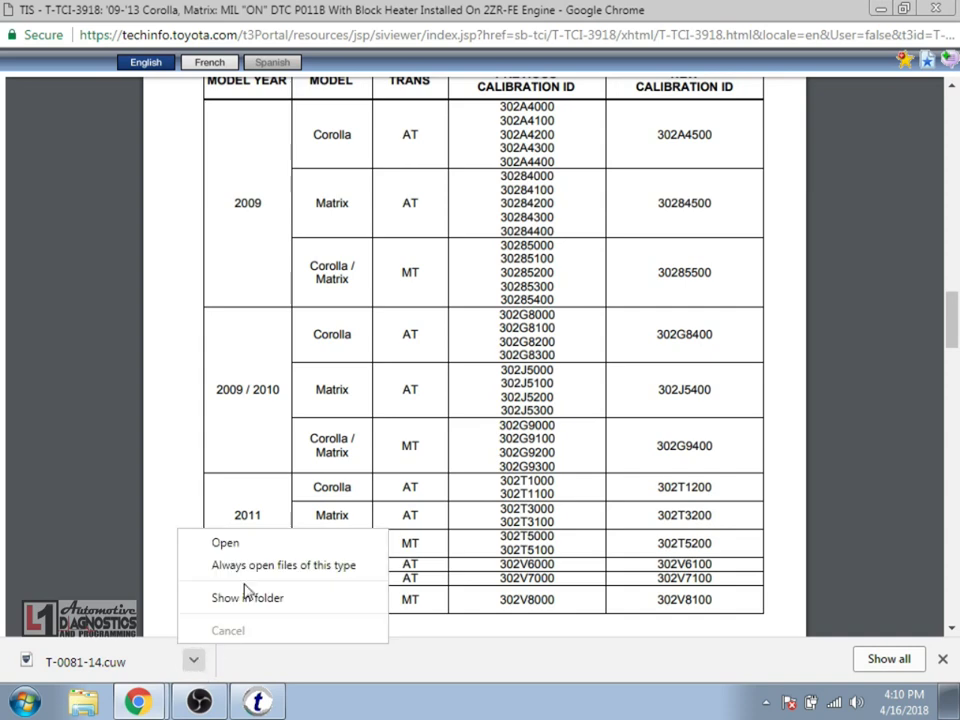
{"action": "left_click", "coordinate": [285, 543]}
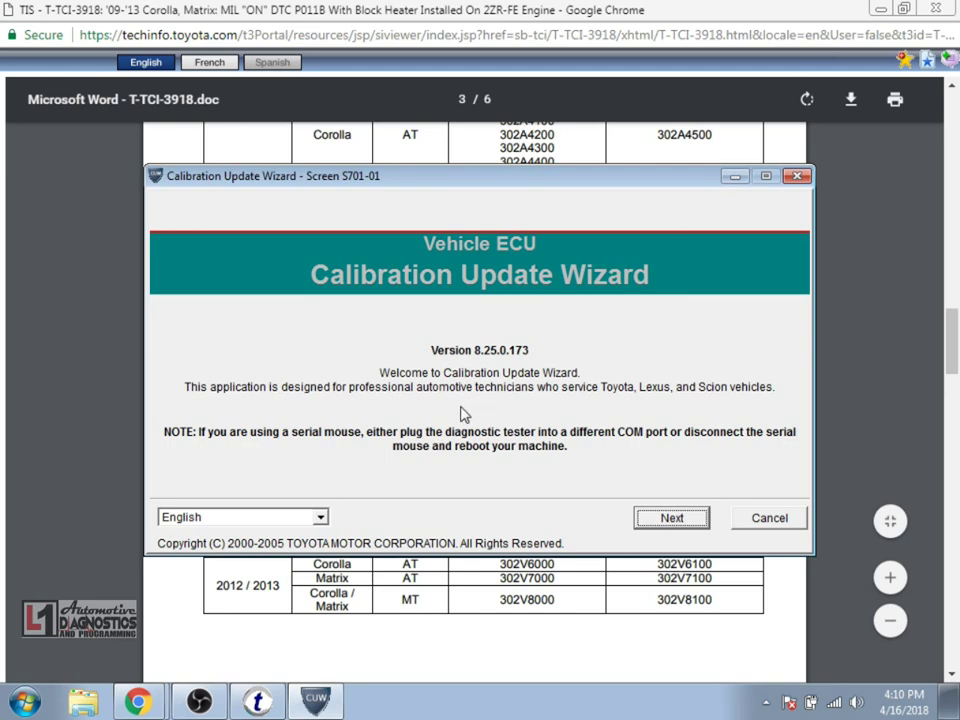
{"action": "left_click", "coordinate": [668, 517]}
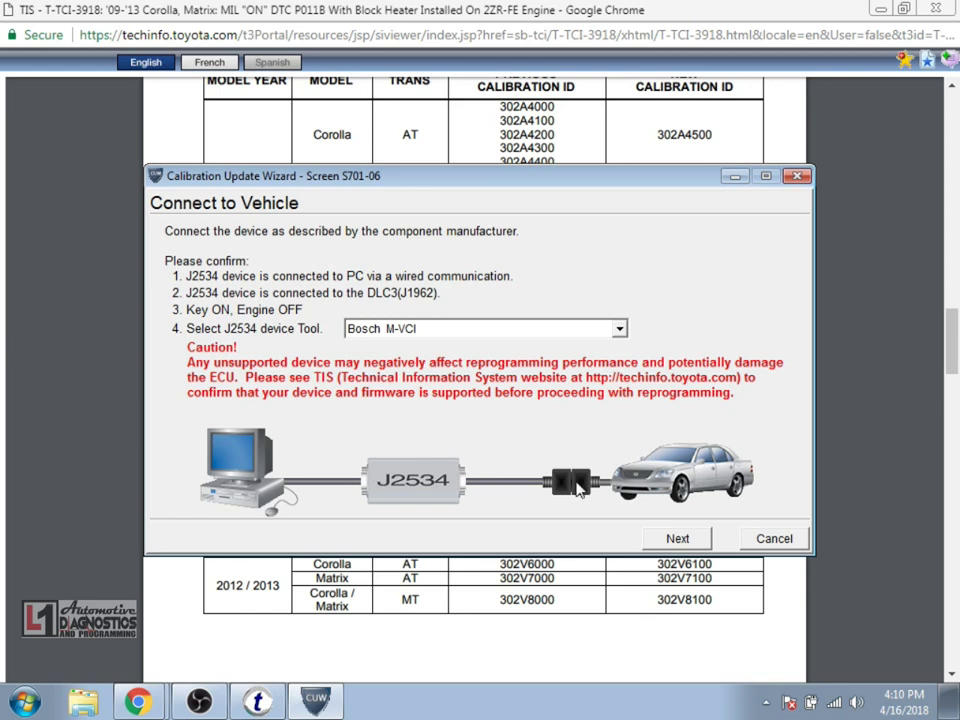
{"action": "left_click", "coordinate": [677, 539]}
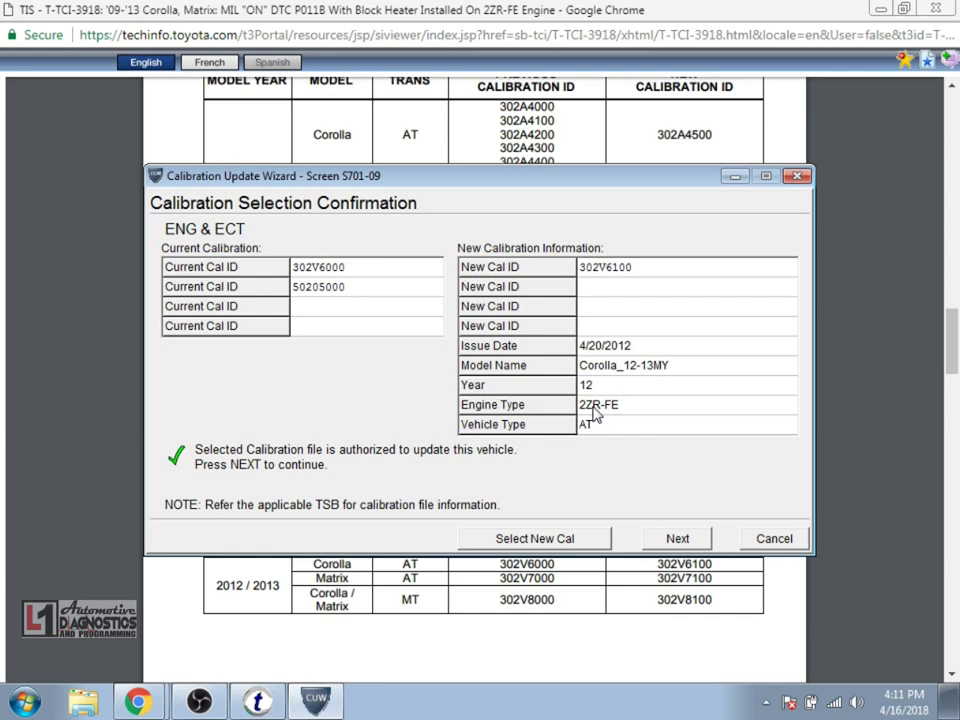
{"action": "left_click", "coordinate": [677, 540]}
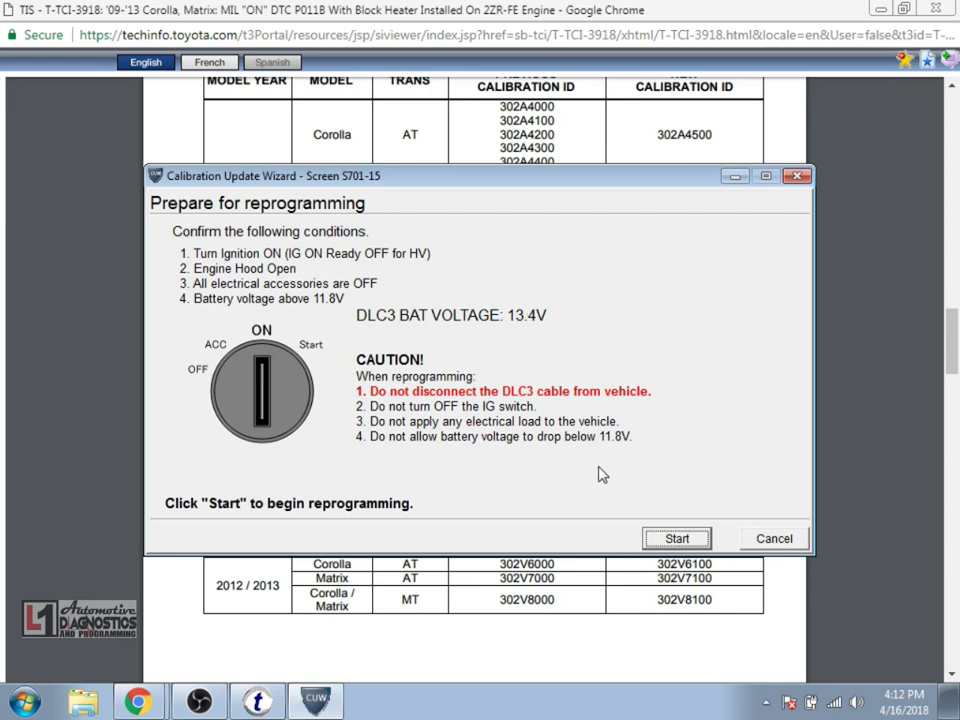
Step: Start reprogramming so the 302V6100 calibration flashes onto the ECU
{"action": "left_click", "coordinate": [666, 540]}
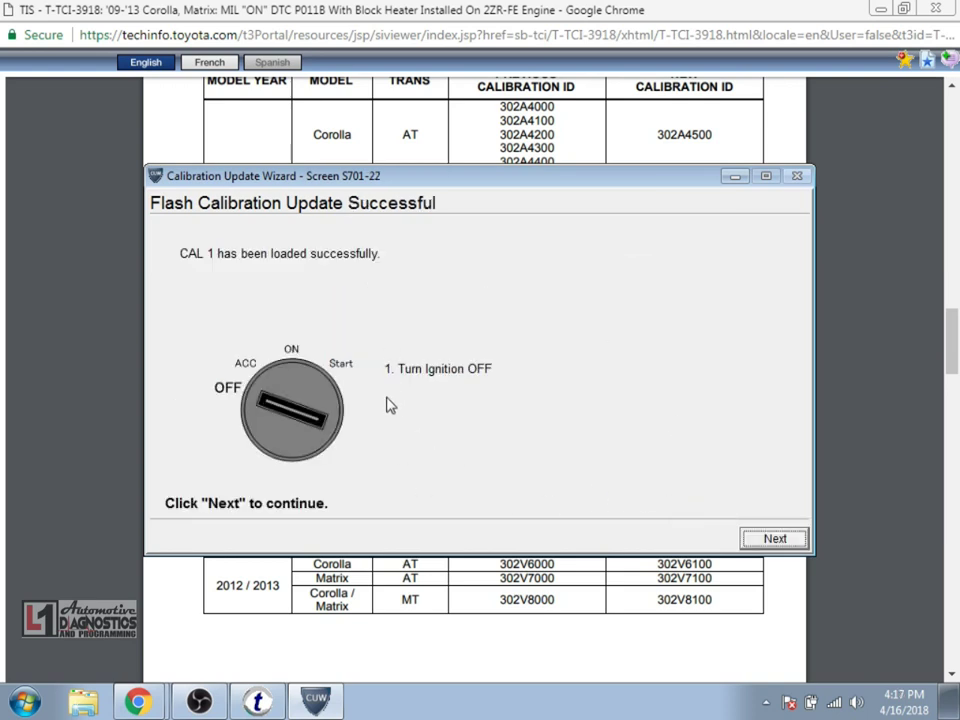
Step: Verify the ECU now reads Cal ID 302V6100 and print the update summary
{"action": "left_click", "coordinate": [760, 538]}
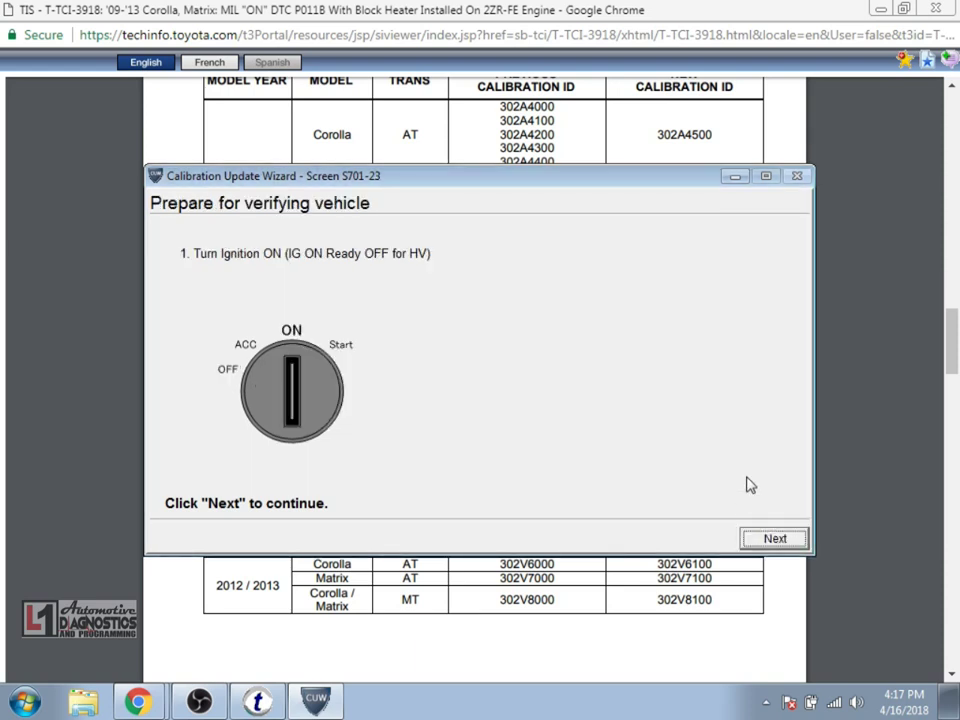
{"action": "left_click", "coordinate": [761, 540]}
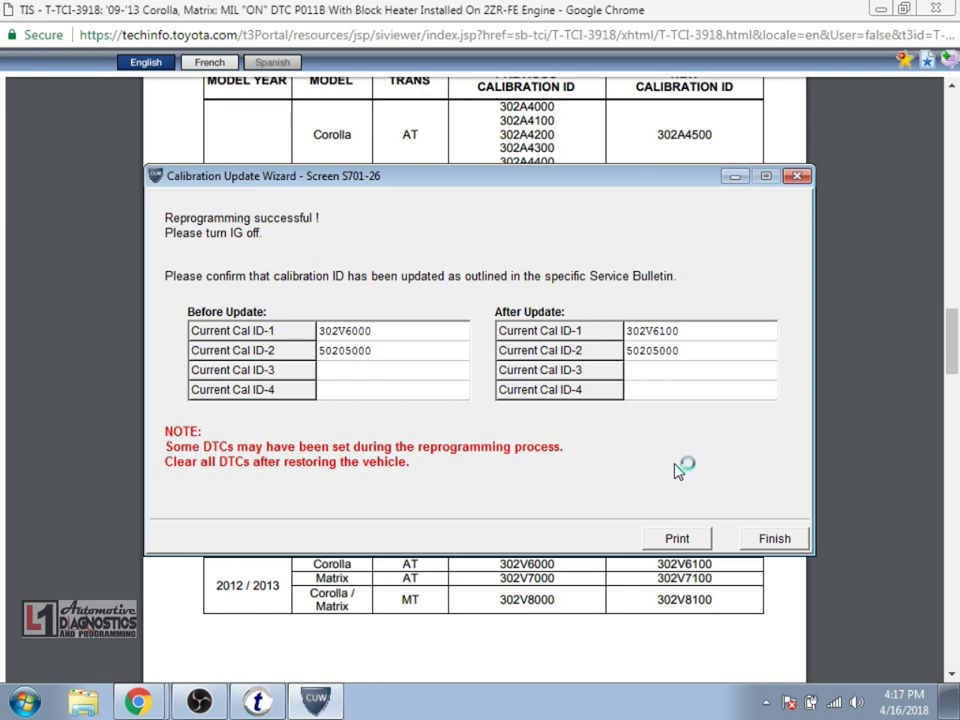
{"action": "left_click", "coordinate": [679, 538]}
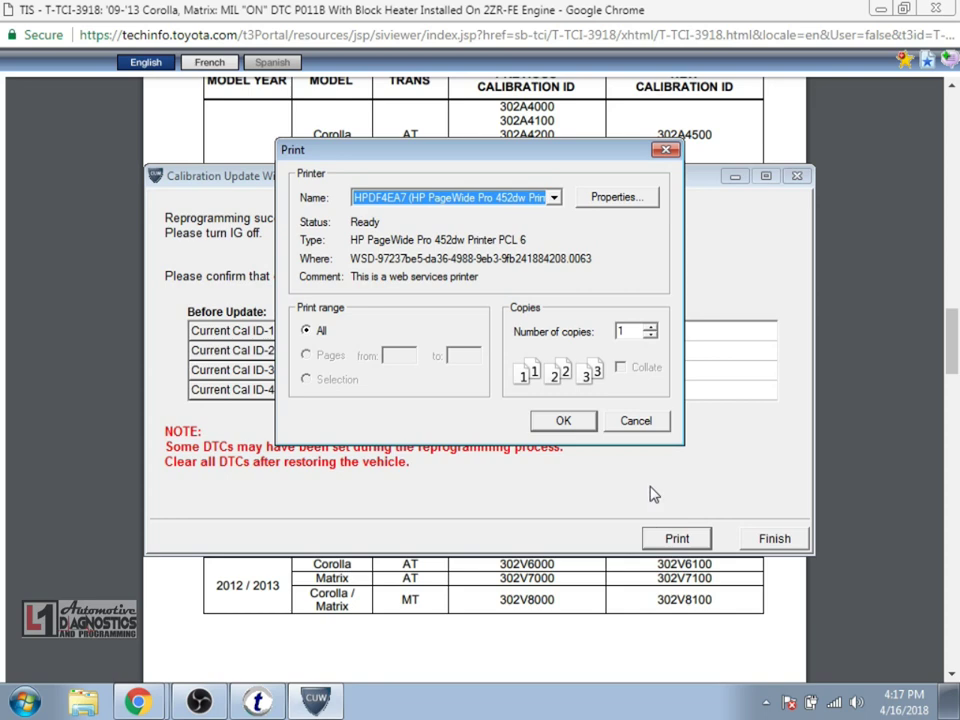
{"action": "left_click", "coordinate": [589, 421]}
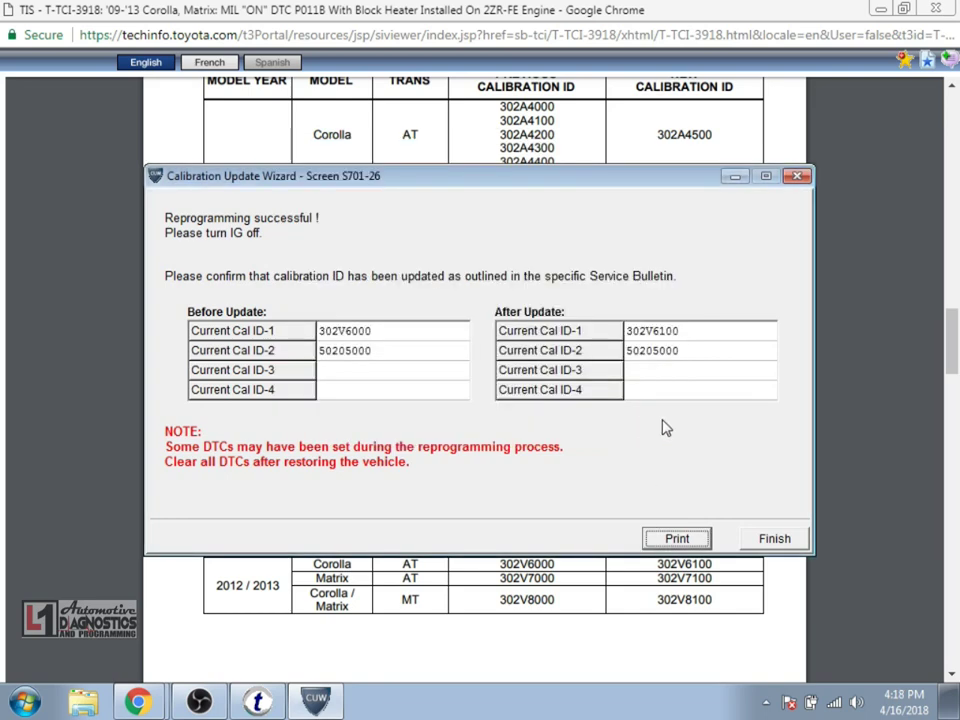
Step: Finish the wizard and close the bulletin viewer and TIS browser windows
{"action": "left_click", "coordinate": [766, 537]}
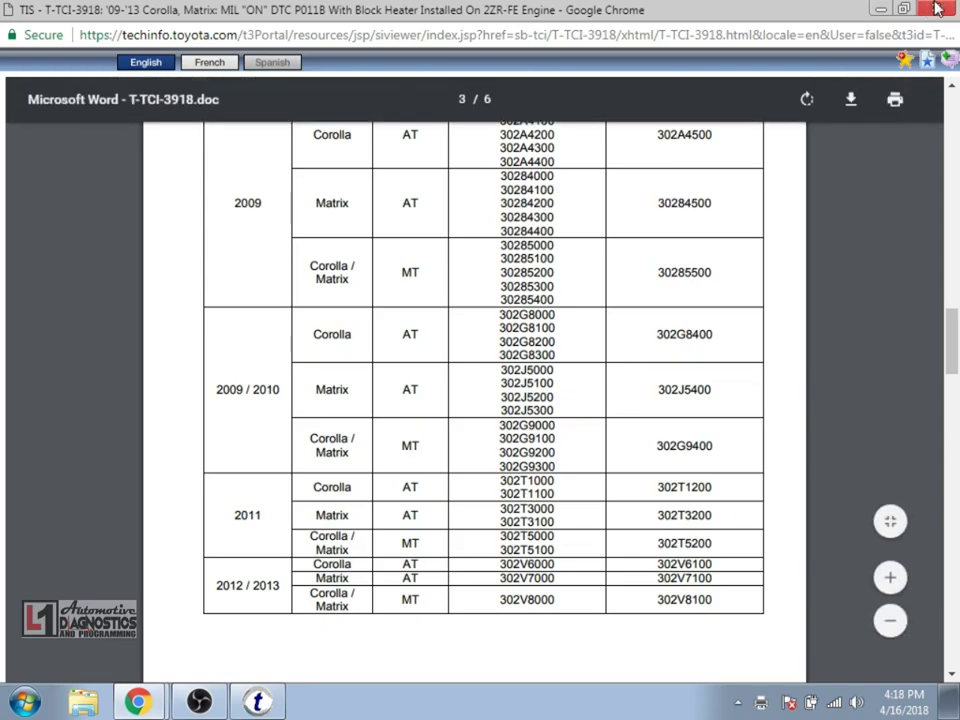
{"action": "left_click", "coordinate": [936, 8]}
{"action": "left_click", "coordinate": [936, 8]}
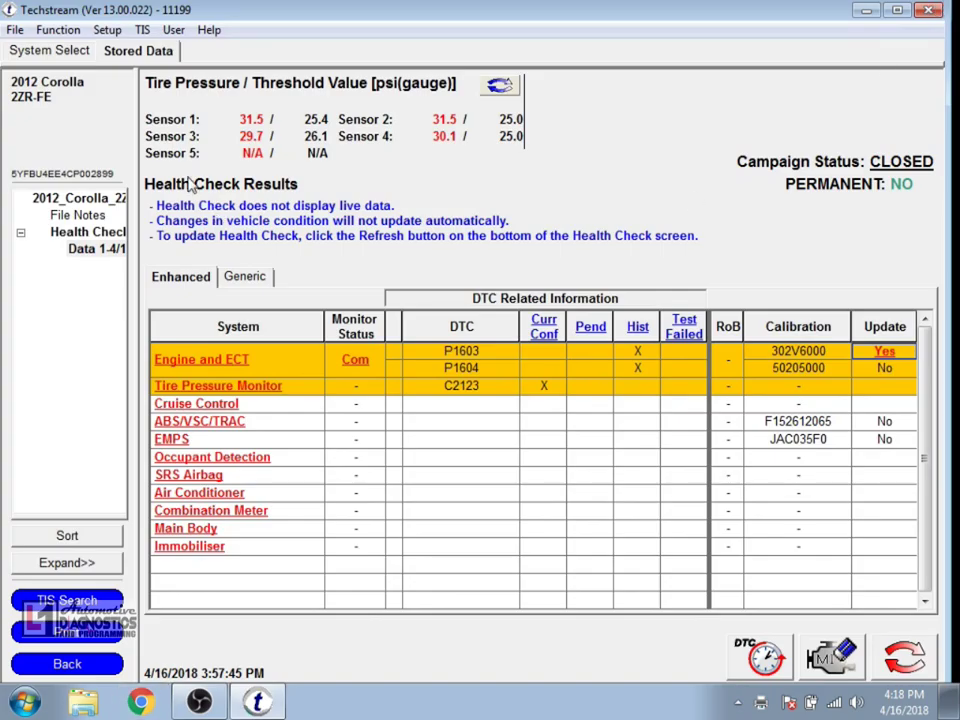
Step: Return to System Select and rerun the health check on all ECUs
{"action": "left_click", "coordinate": [62, 52]}
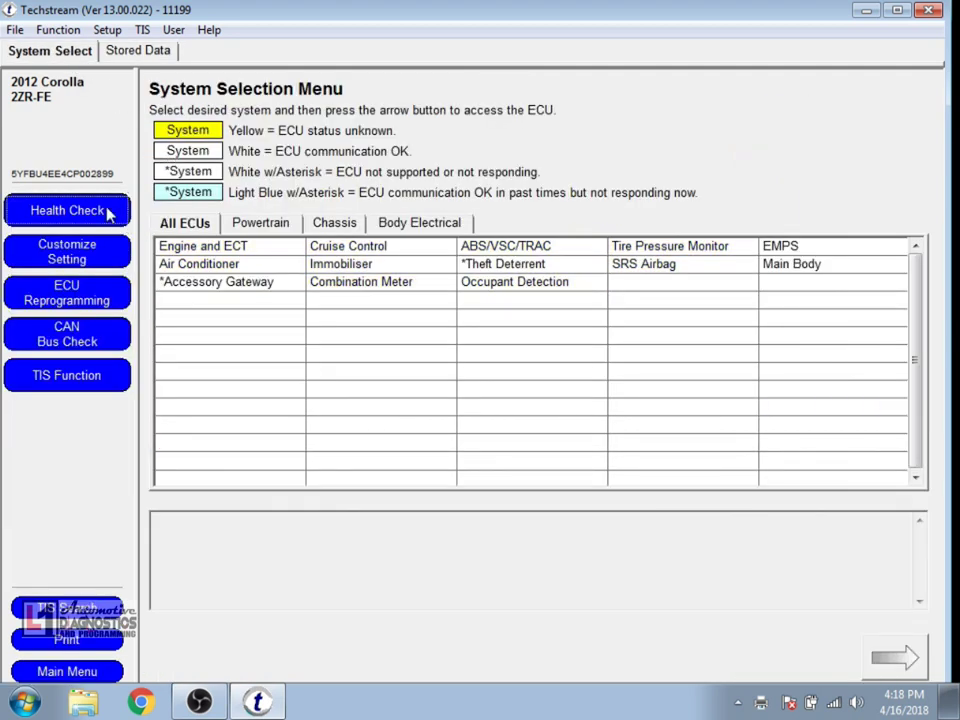
{"action": "left_click", "coordinate": [118, 211]}
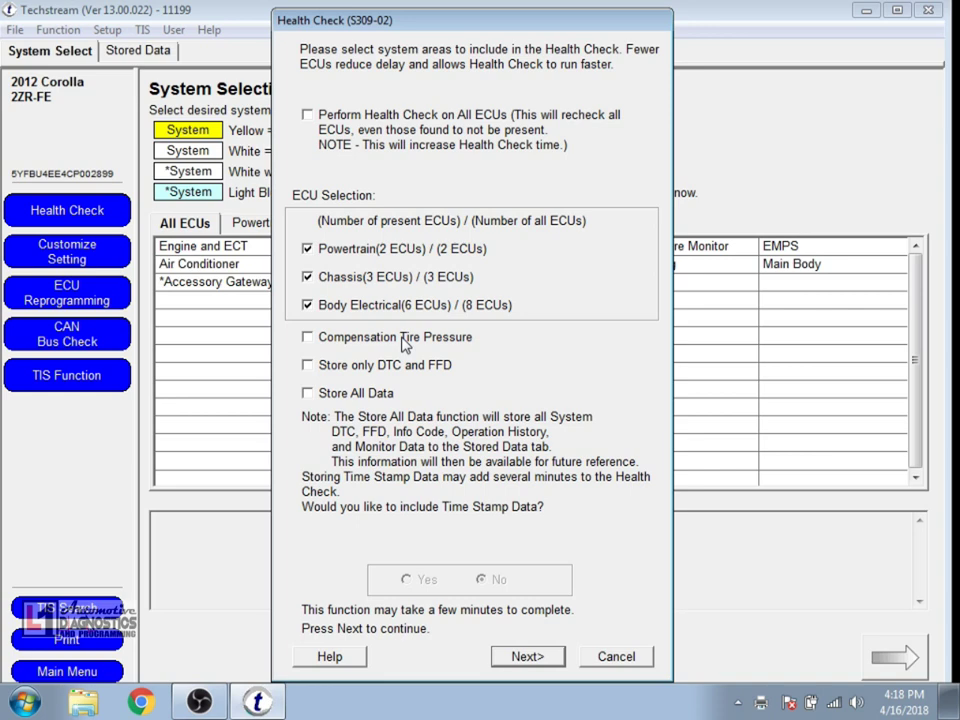
{"action": "left_click", "coordinate": [307, 115]}
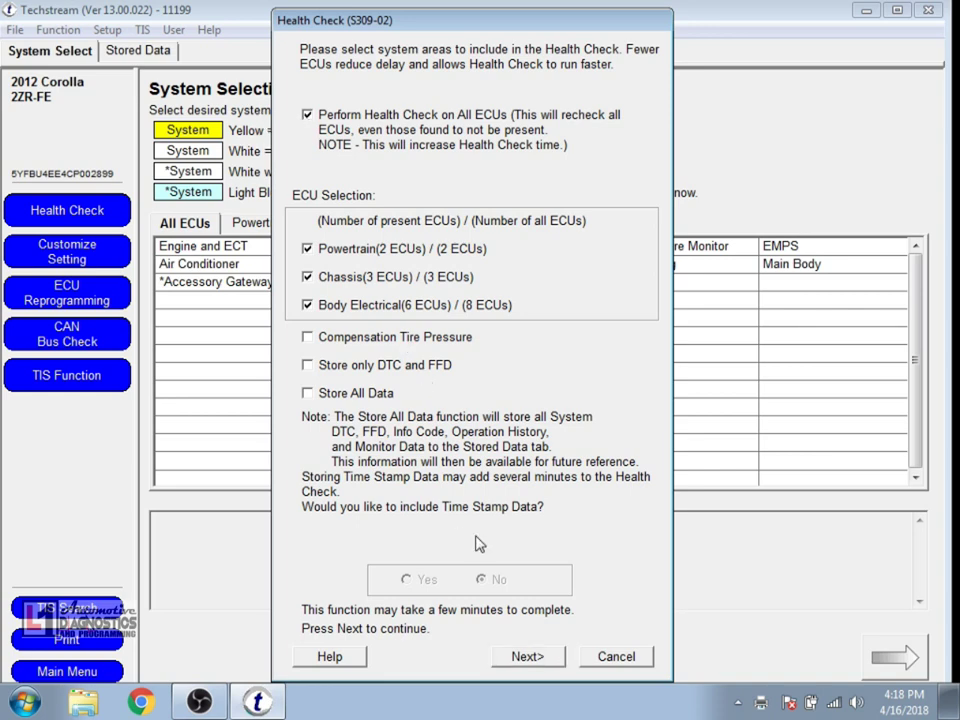
{"action": "left_click", "coordinate": [525, 658]}
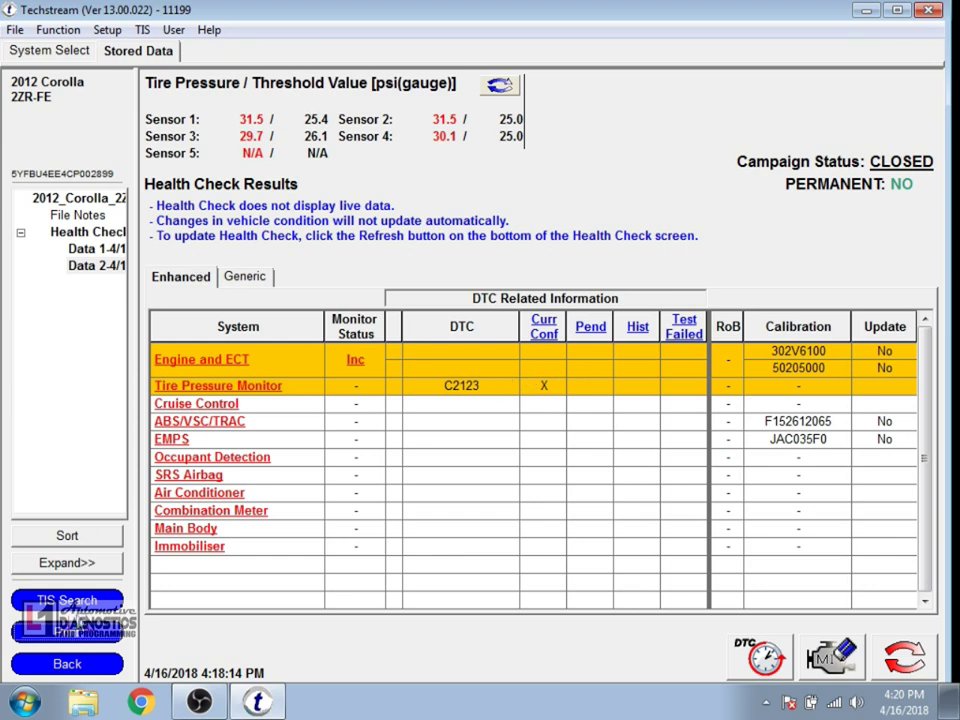
Step: Clear all stored DTCs, refresh the health check, and bring up Health Check Printing
{"action": "left_click", "coordinate": [812, 668]}
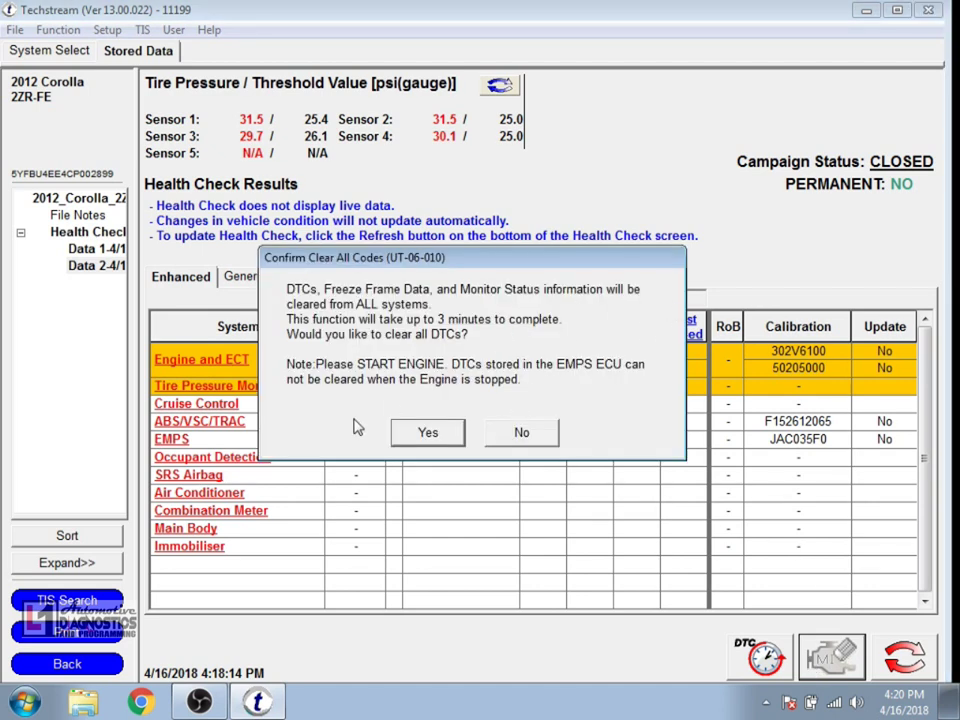
{"action": "left_click", "coordinate": [427, 433]}
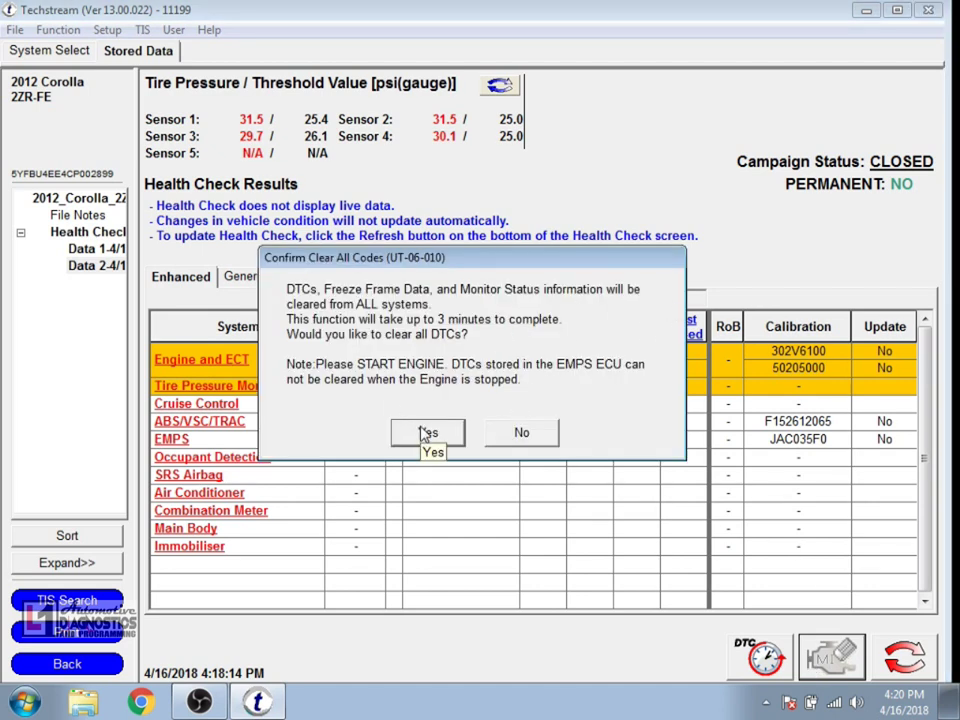
{"action": "left_click", "coordinate": [427, 433]}
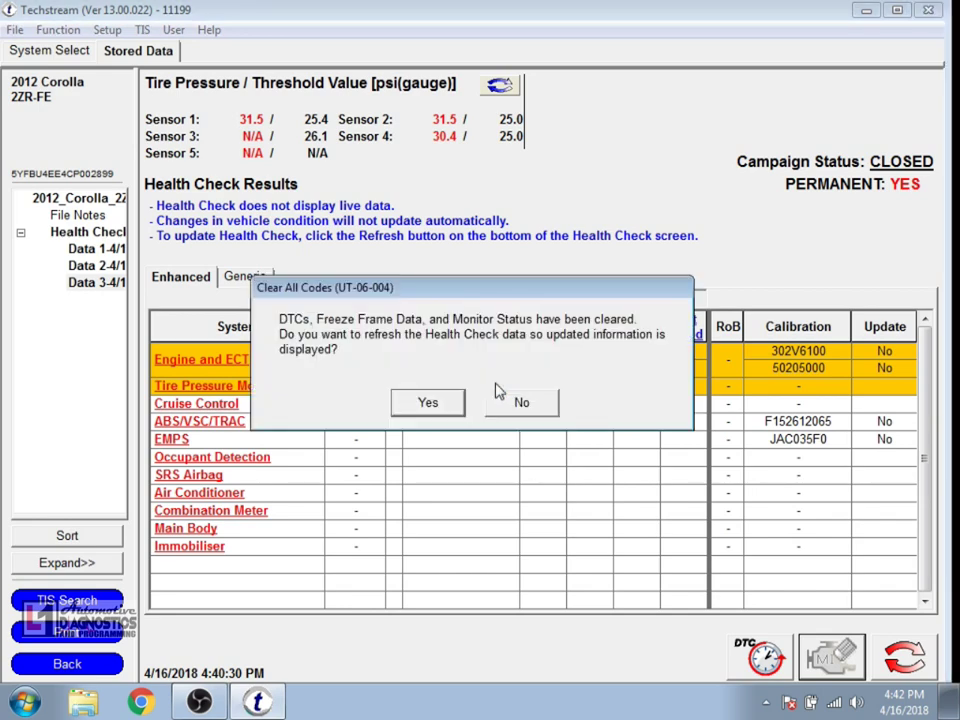
{"action": "left_click", "coordinate": [431, 401]}
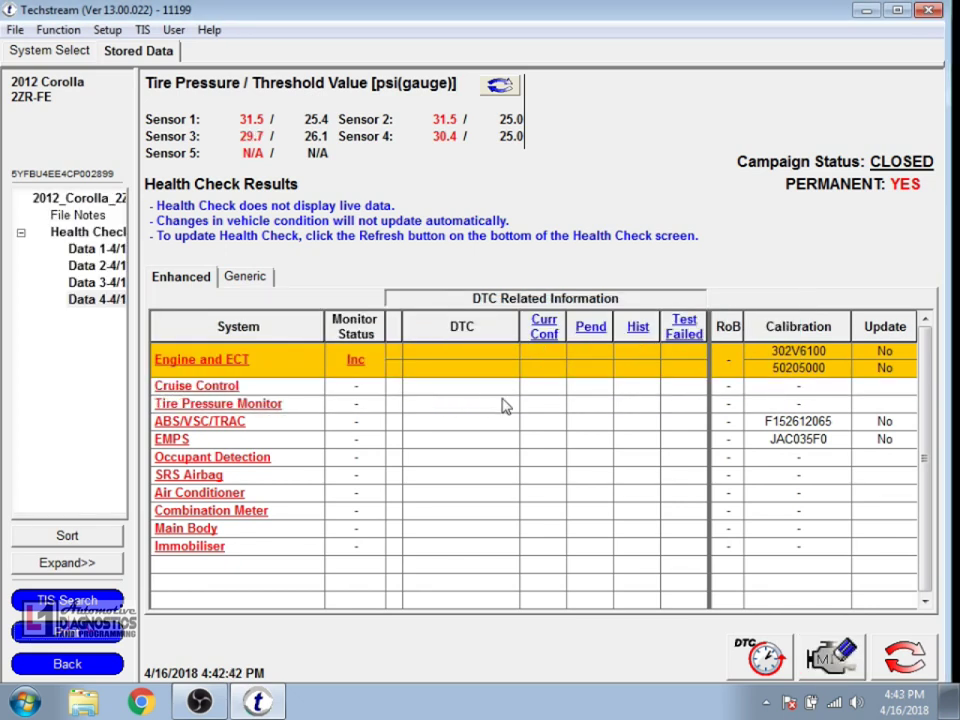
{"action": "left_click", "coordinate": [77, 632]}
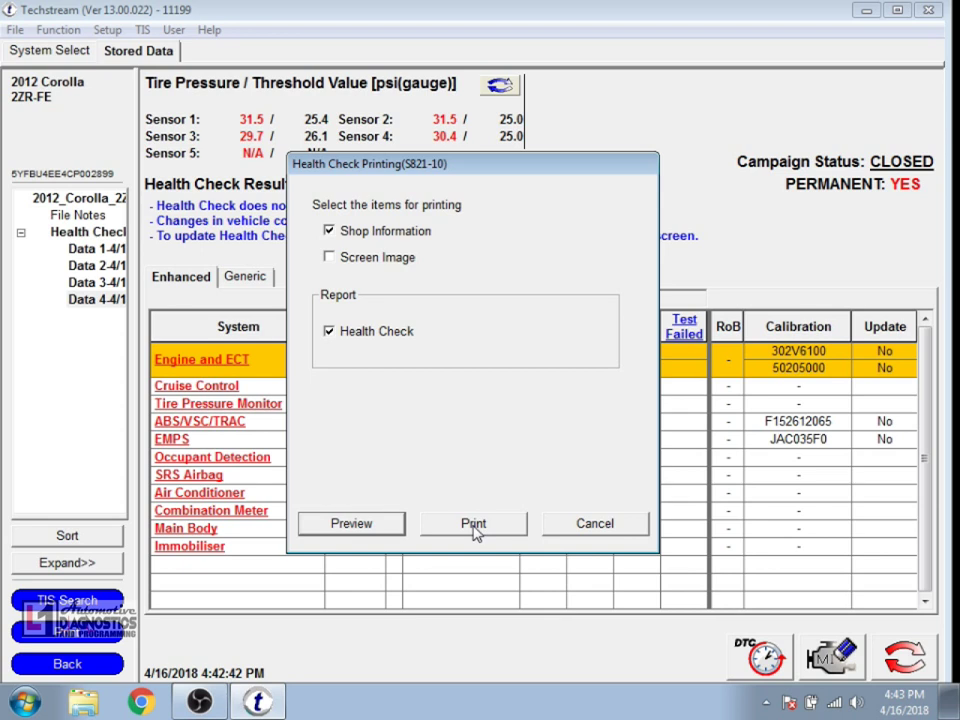
Step: Print the health check report with Screen Image included to the HP PageWide printer
{"action": "left_click", "coordinate": [336, 268]}
{"action": "left_click", "coordinate": [478, 533]}
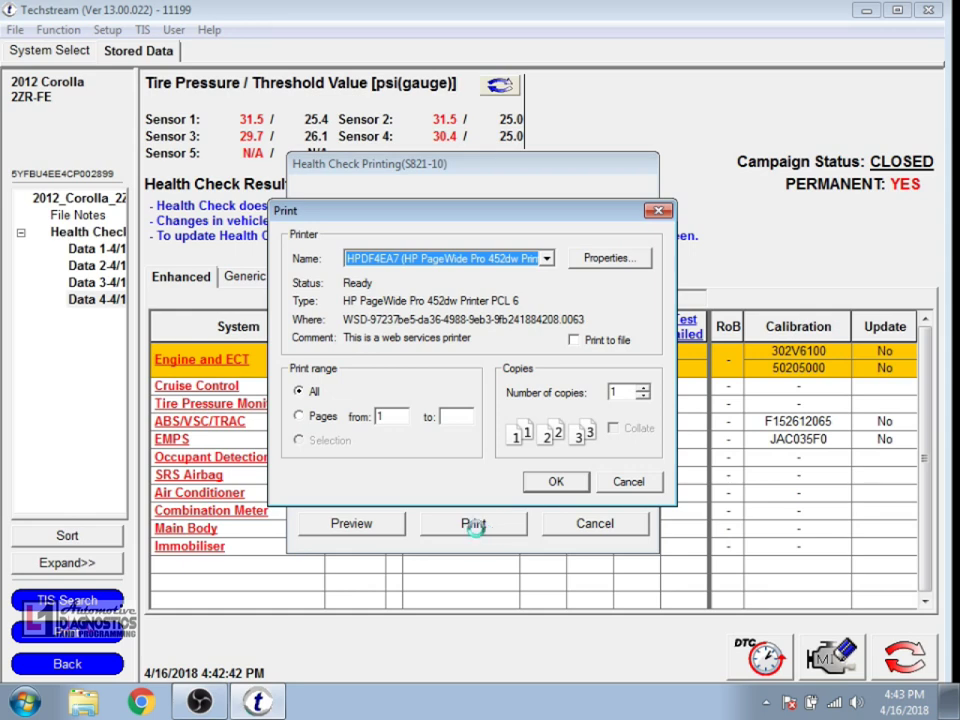
{"action": "key", "text": "Return"}
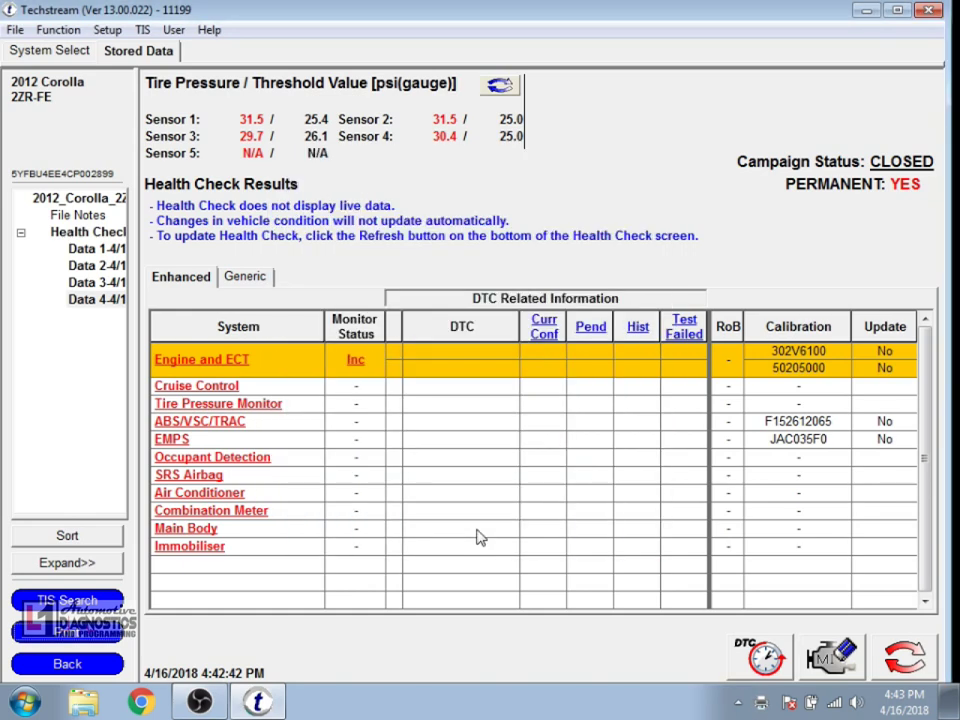